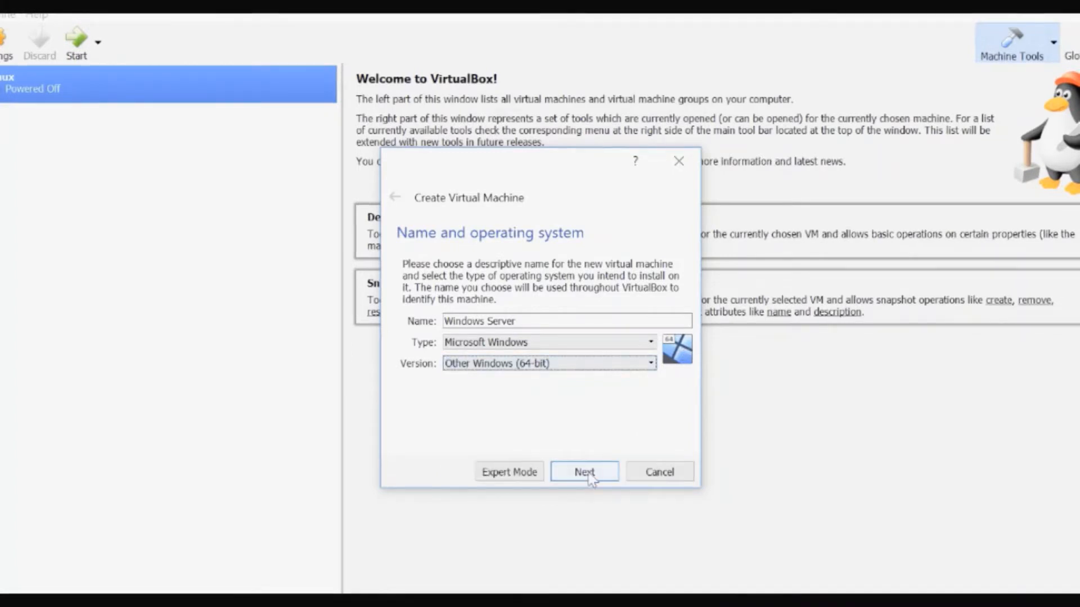
# - Accept the new virtual machine's name Windows Server and version Other Windows (64-bit), and set its memory to 1024 MB
pyautogui.click(588, 479)
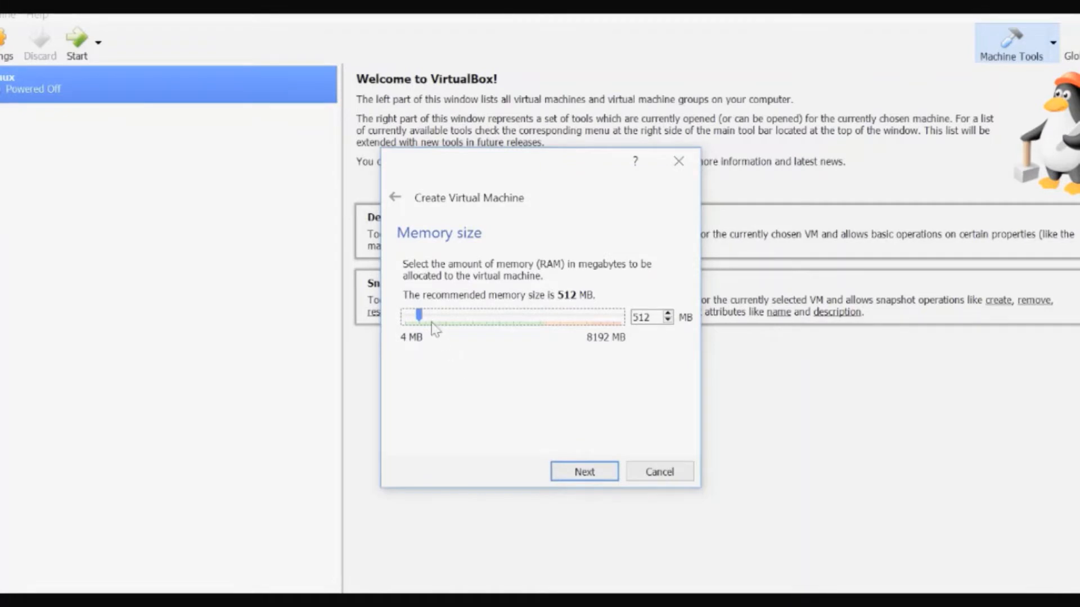
pyautogui.moveTo(419, 316); pyautogui.dragTo(431, 319)
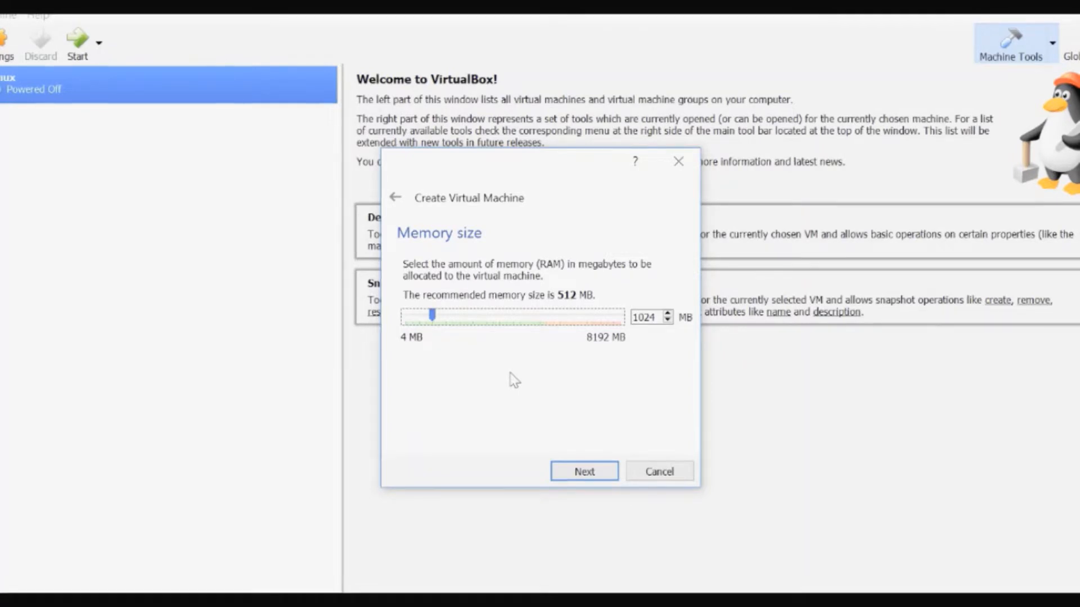
pyautogui.click(583, 478)
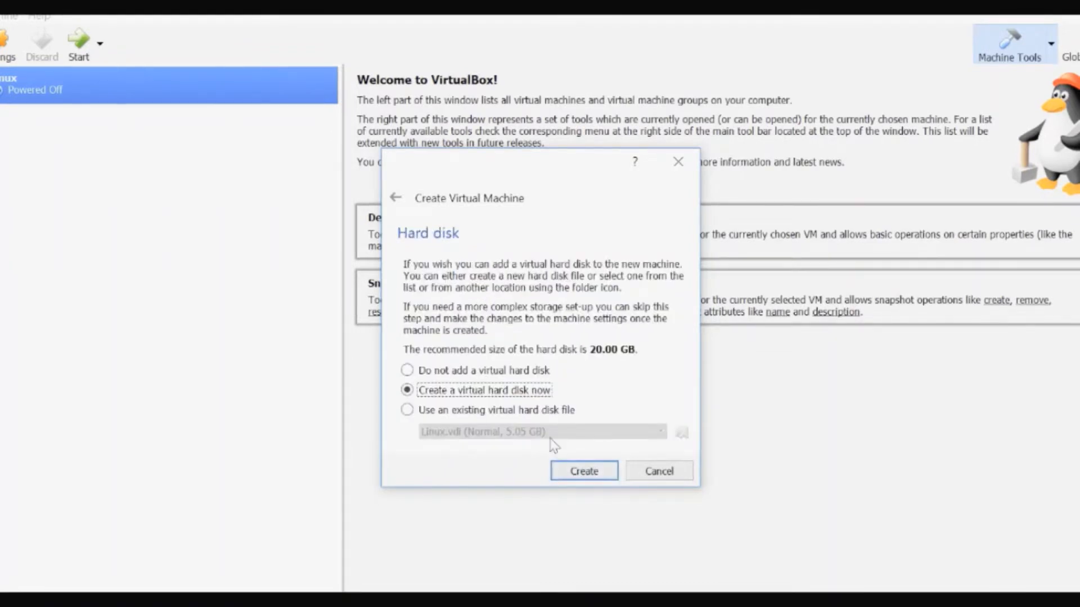
# - Create a dynamically allocated VDI virtual hard disk named Windows Server with a size of 10.67 GB
pyautogui.click(582, 473)
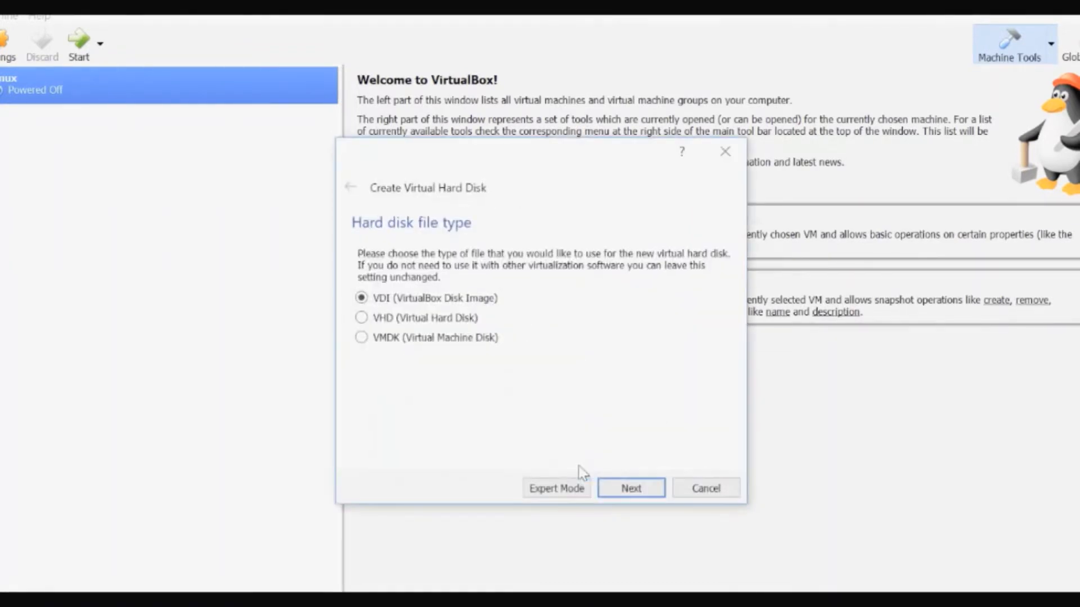
pyautogui.click(631, 487)
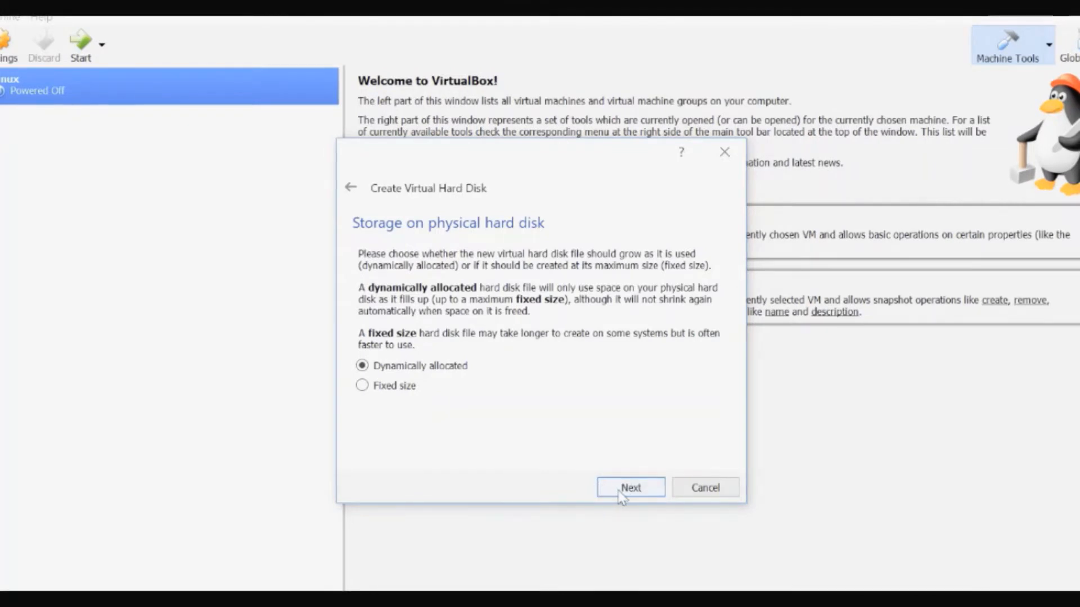
pyautogui.click(617, 490)
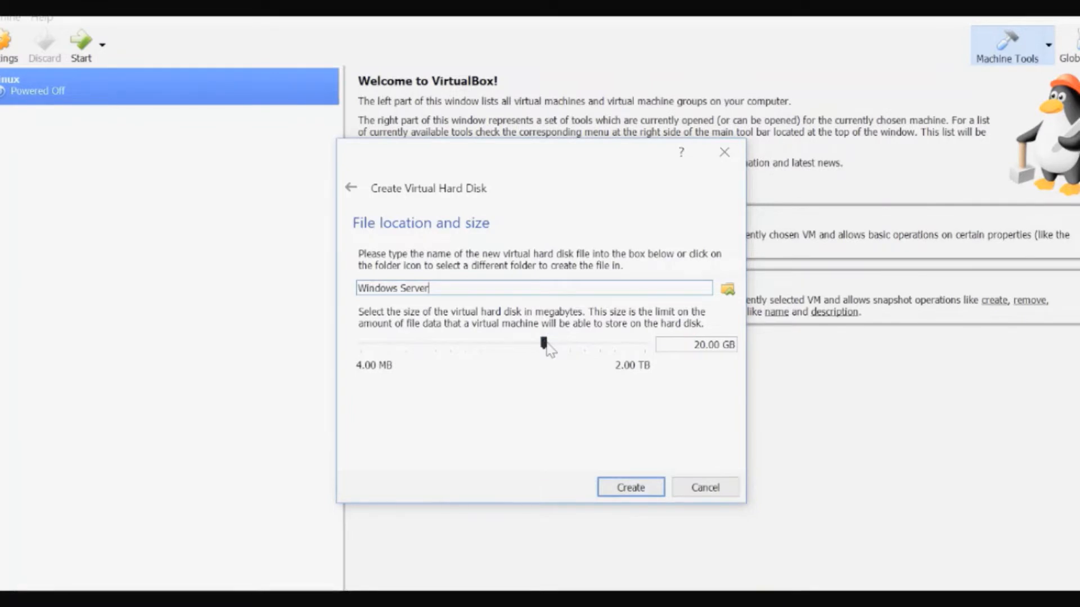
pyautogui.moveTo(547, 343)
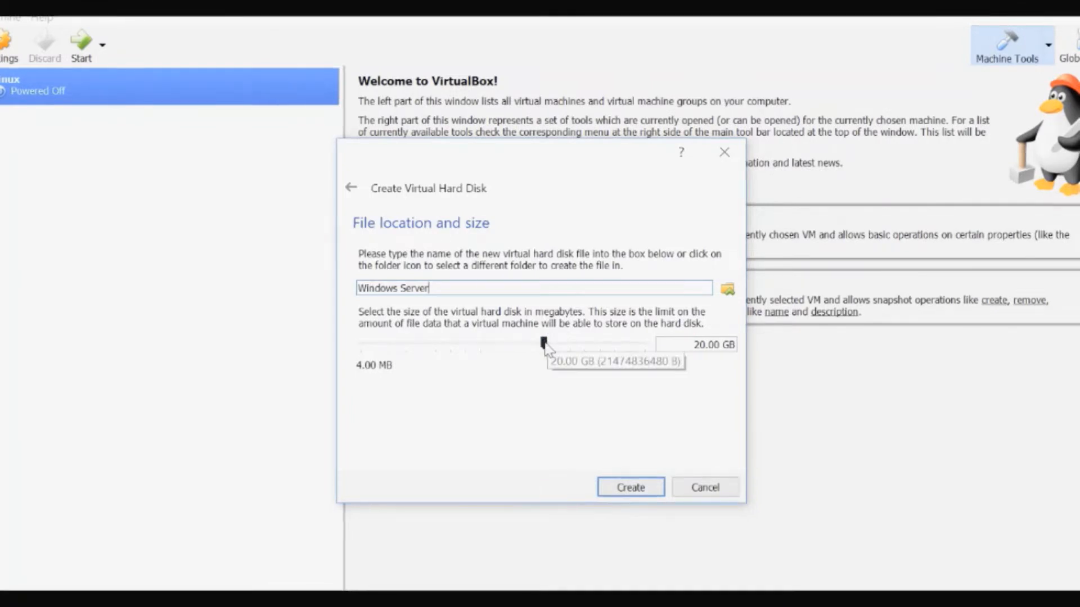
pyautogui.moveTo(540, 344); pyautogui.dragTo(532, 343)
pyautogui.scroll(-1, 534, 348)
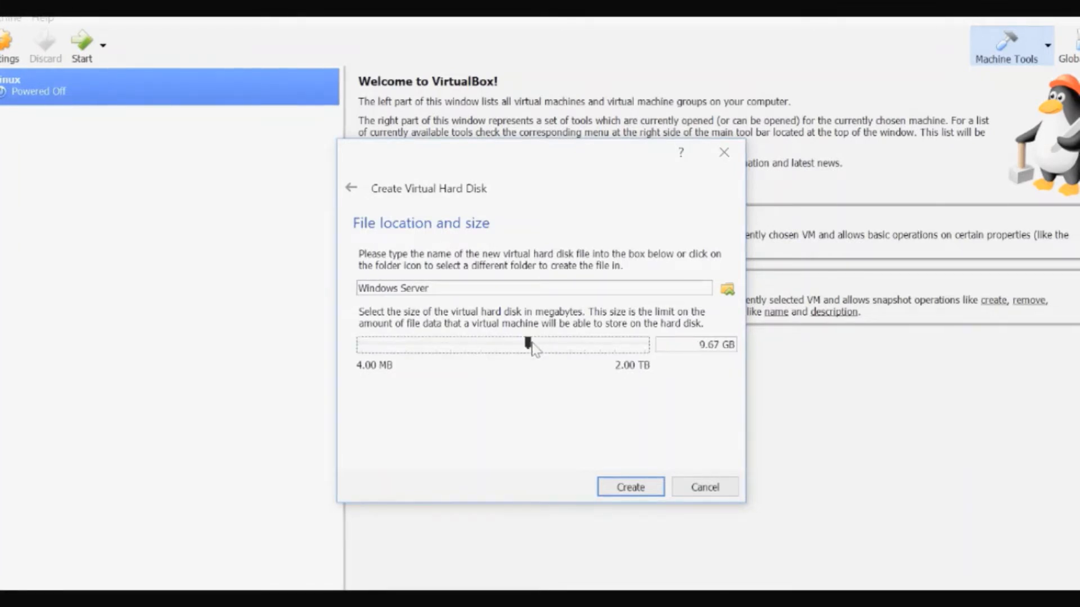
pyautogui.scroll(1, 534, 349)
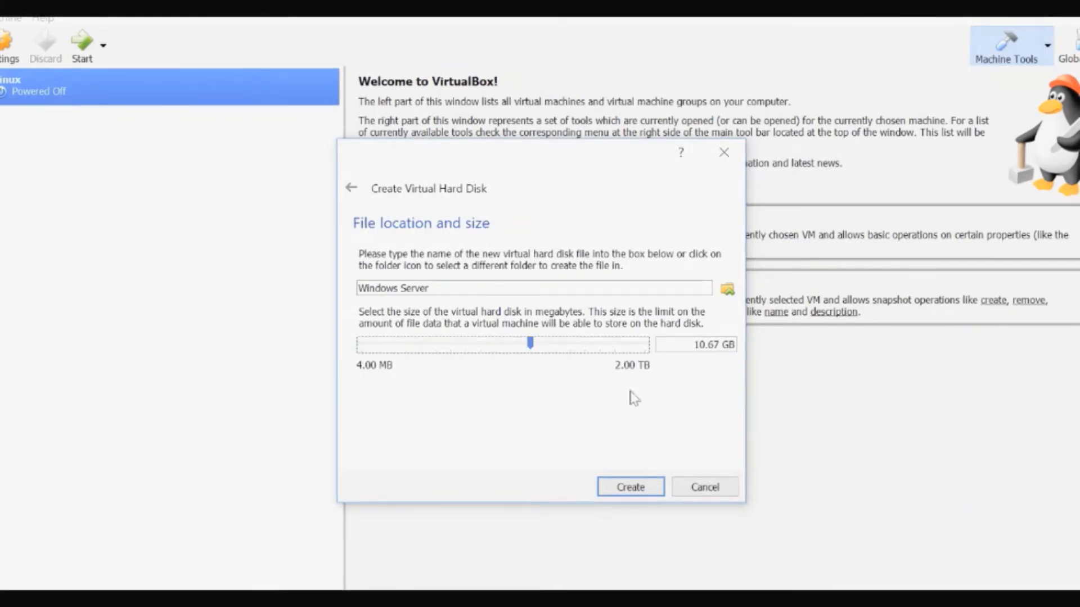
pyautogui.click(618, 489)
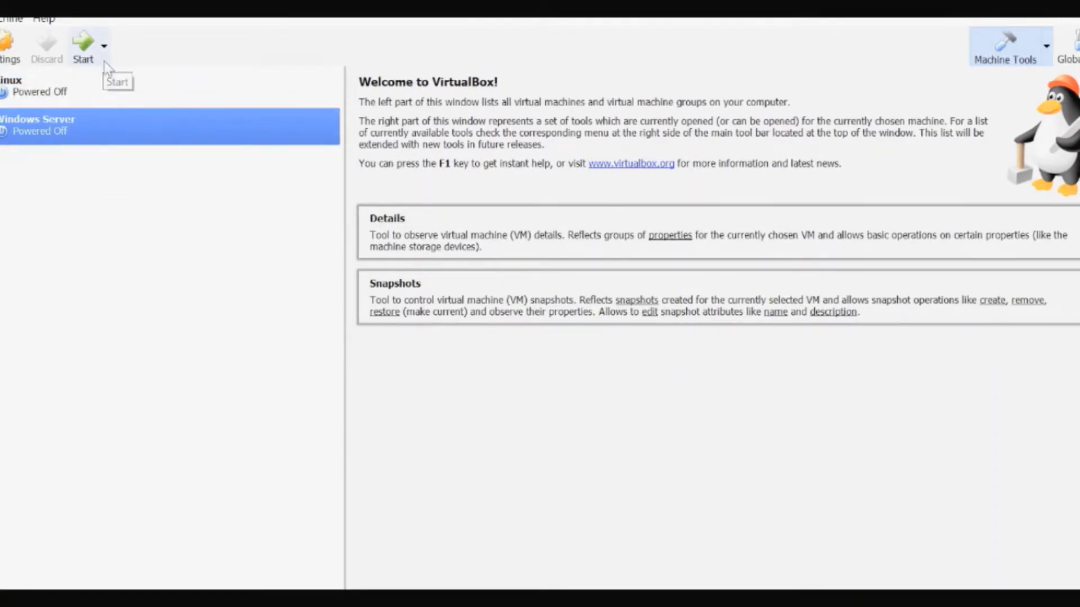
# - Start the Windows Server machine in normal mode, using the 9600.17050.WINBLUE_REFRESH ISO from the Image ISO folder as start-up disk
pyautogui.click(105, 47)
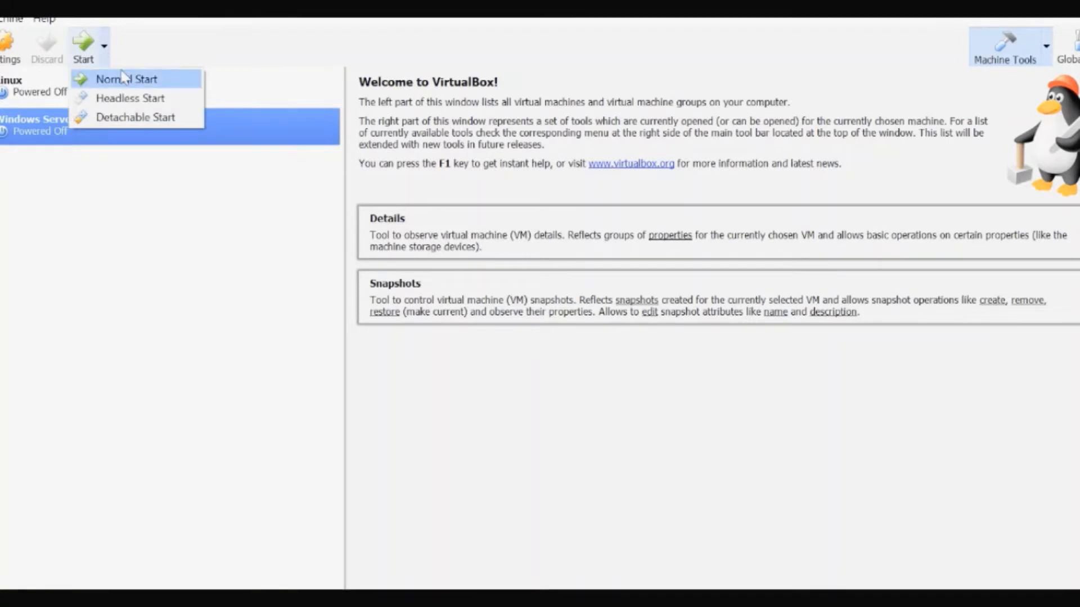
pyautogui.click(122, 78)
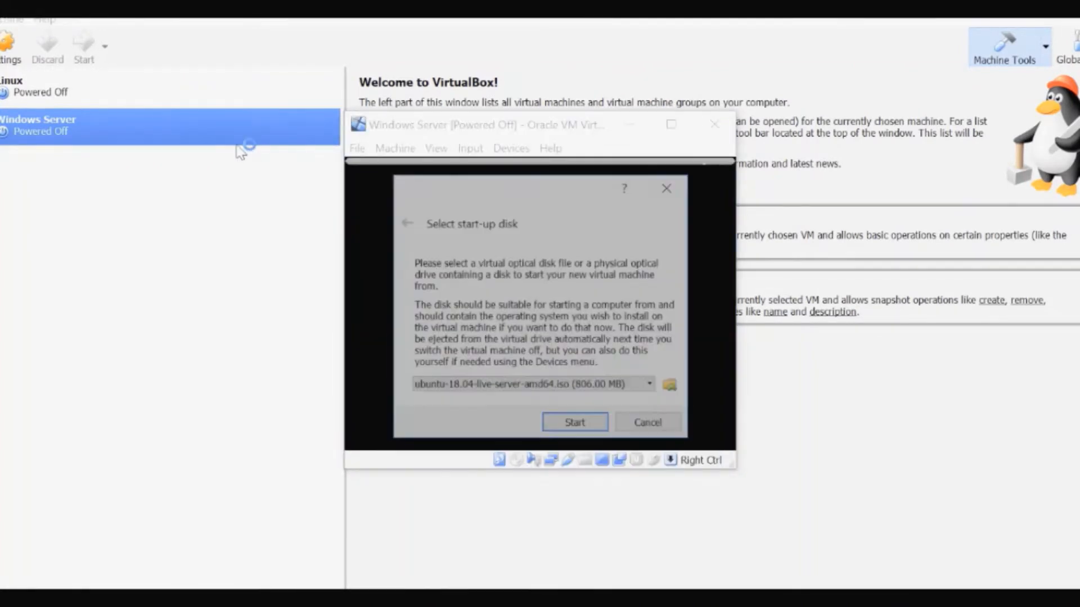
pyautogui.click(672, 387)
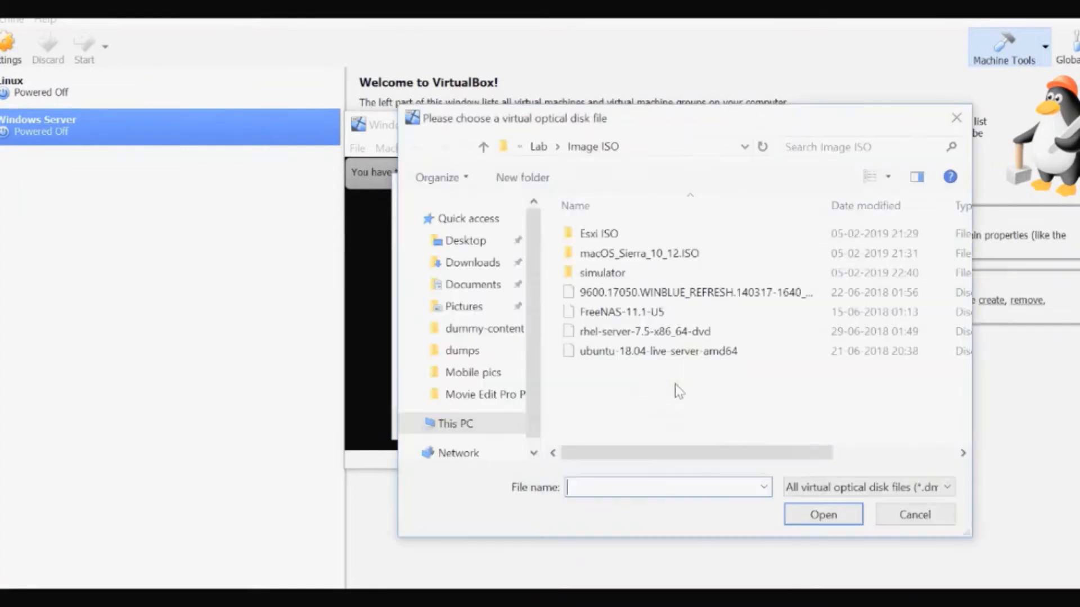
pyautogui.doubleClick(635, 294)
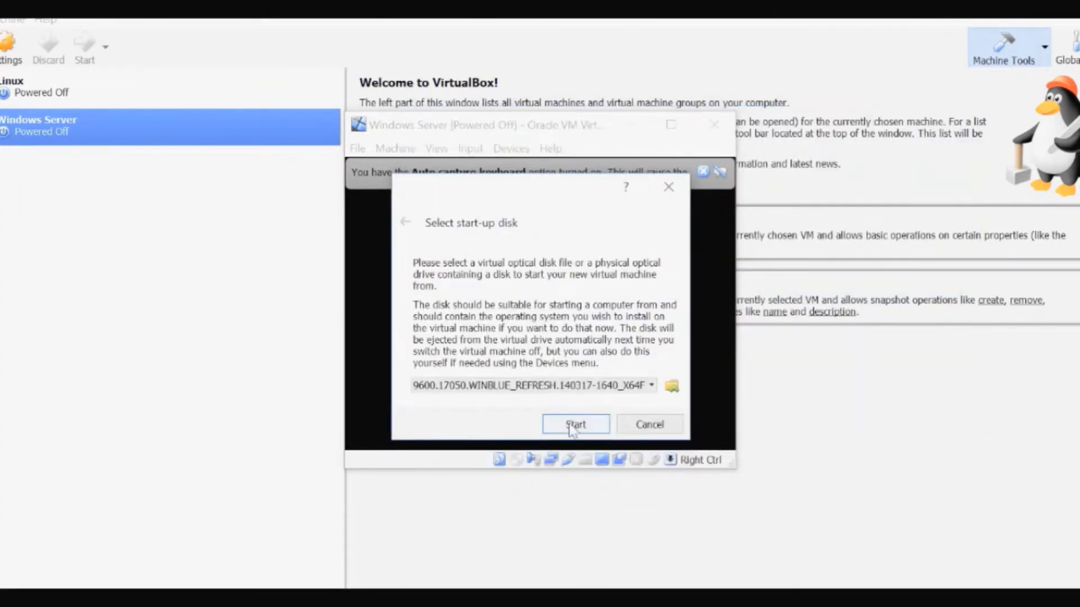
pyautogui.click(572, 426)
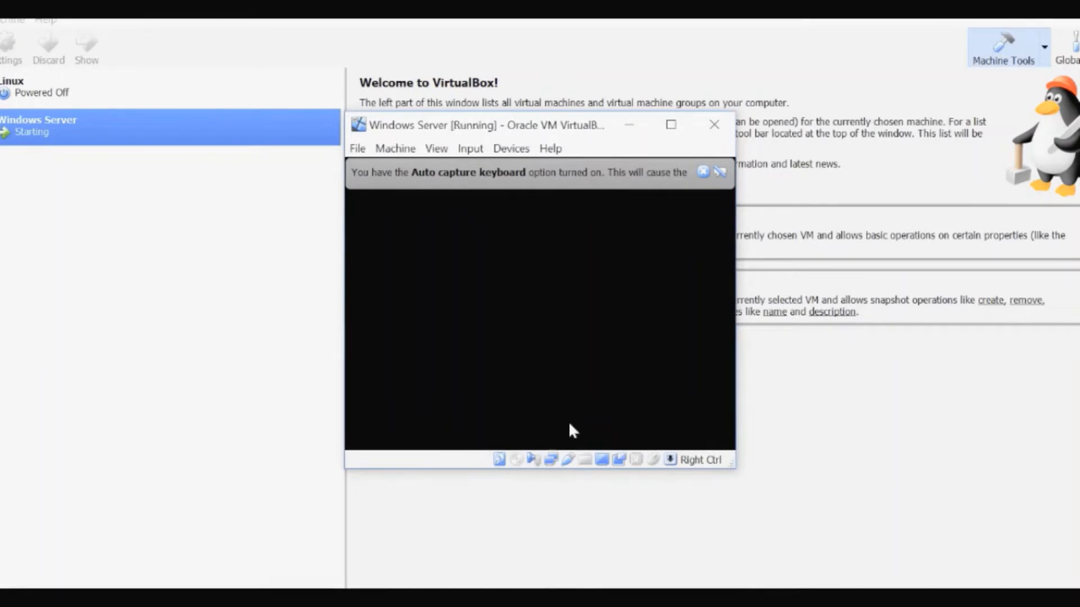
# - Allow the running virtual machine to capture the mouse and keyboard, and reposition its window
pyautogui.click(745, 466)
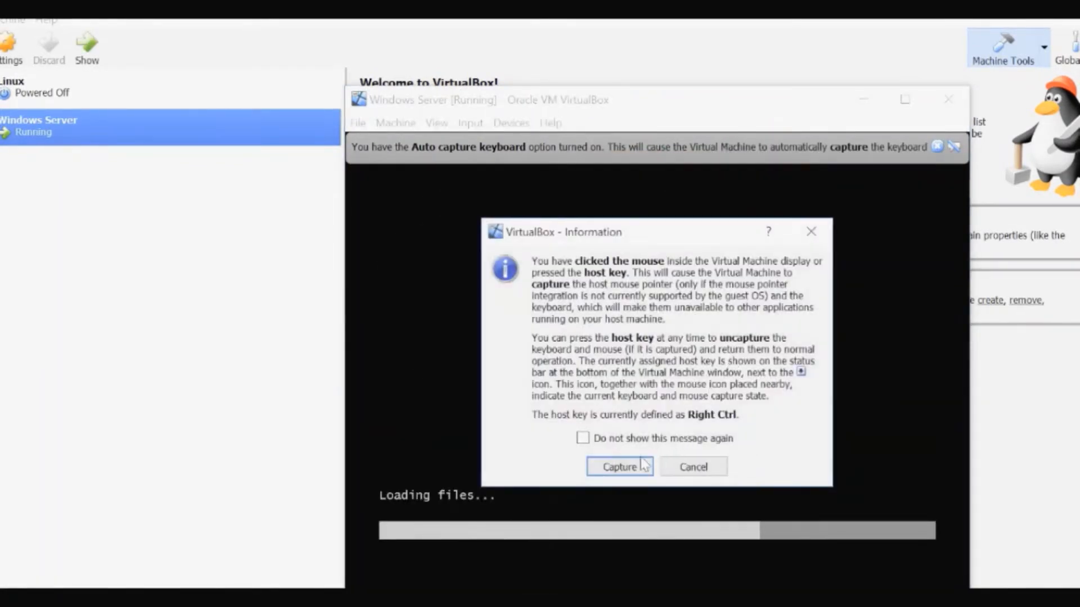
pyautogui.click(618, 467)
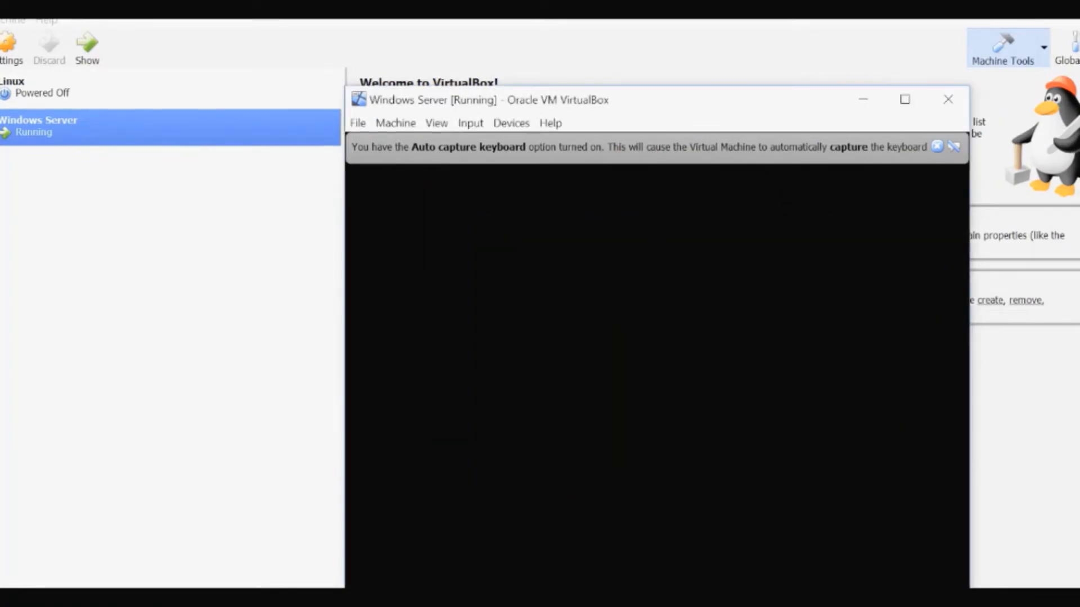
pyautogui.moveTo(665, 105); pyautogui.dragTo(559, 87)
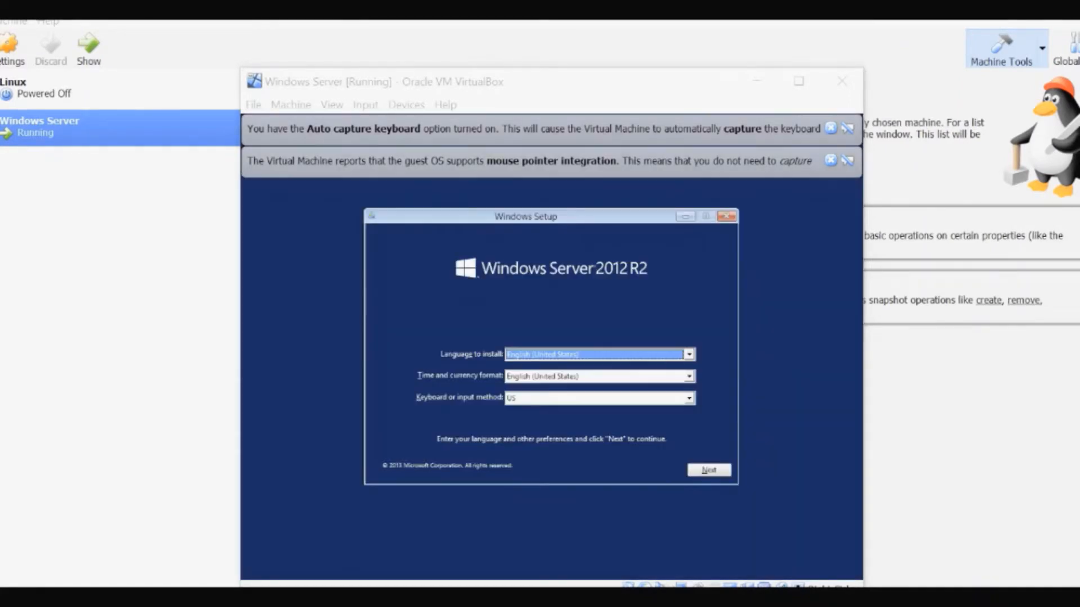
# - Accept English (United States) and the US keyboard in Windows Setup, start the installation, and reposition the virtual machine window
pyautogui.click(710, 469)
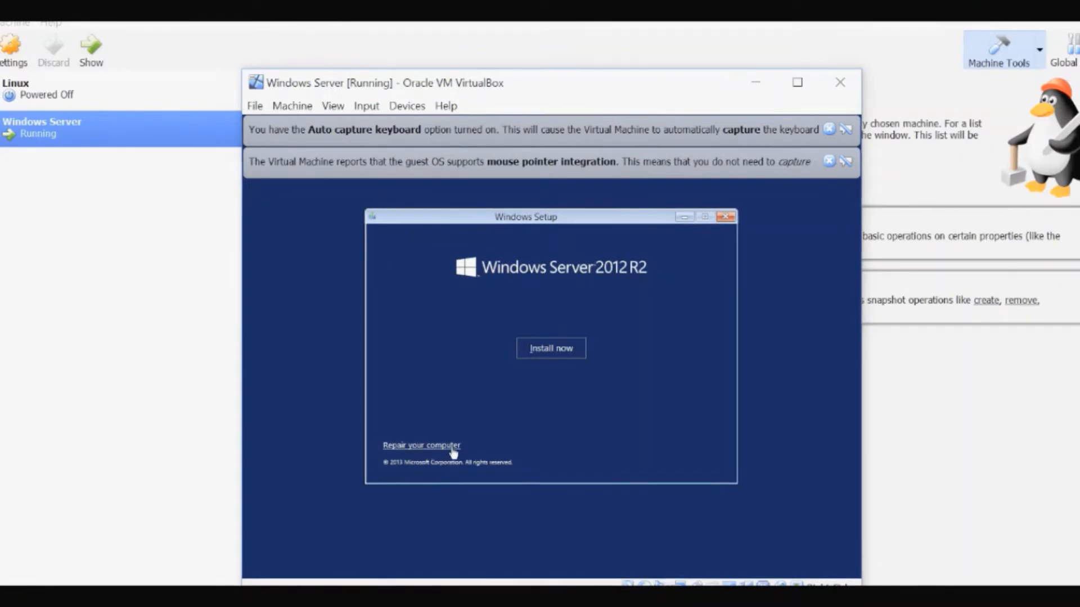
pyautogui.click(540, 349)
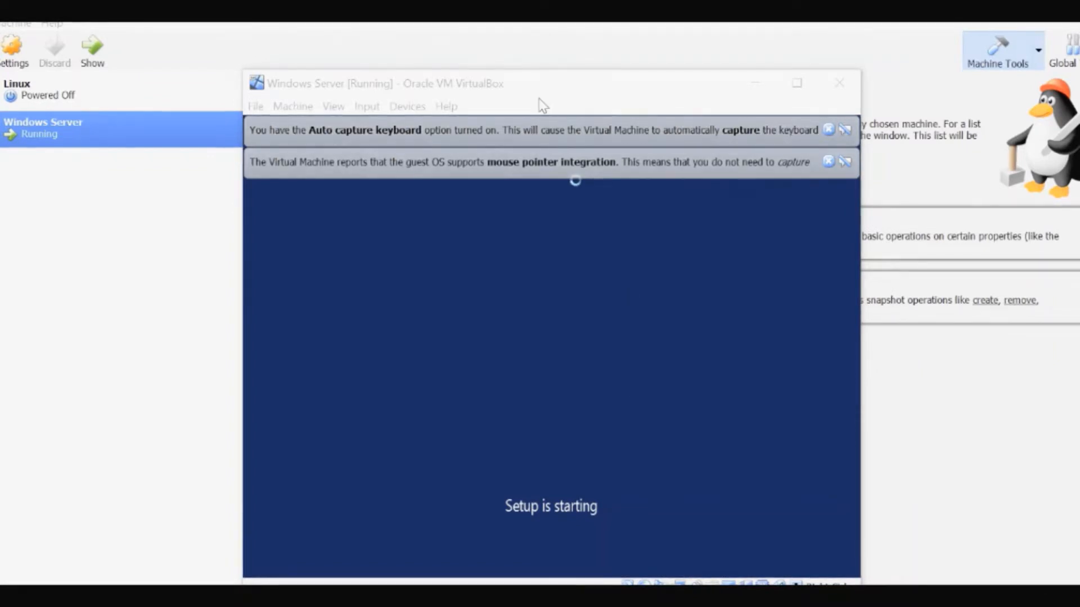
pyautogui.moveTo(539, 102); pyautogui.dragTo(527, 72)
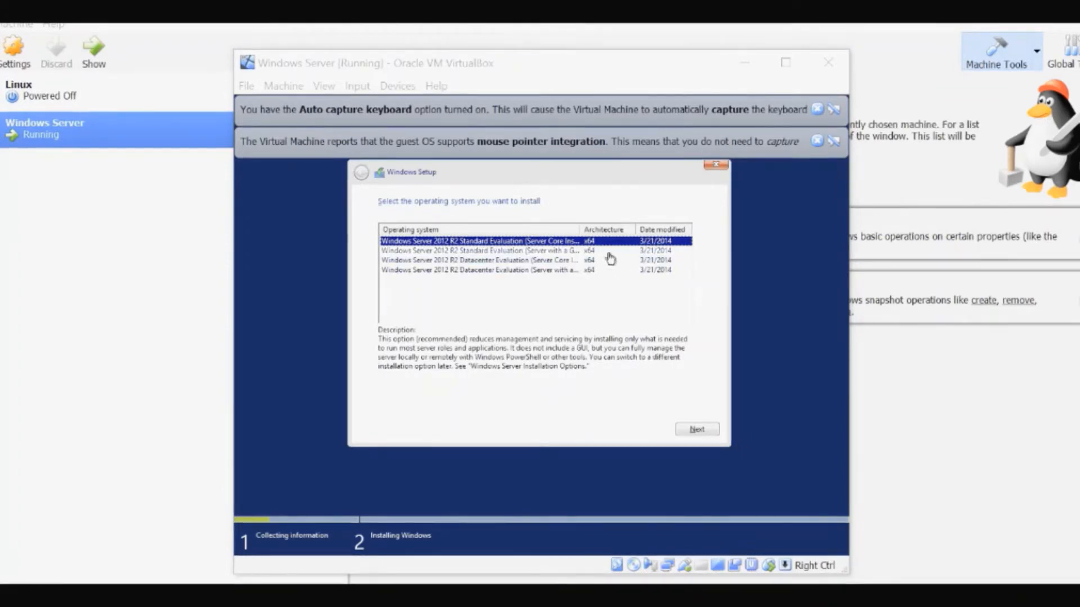
# - Widen the operating system name column and choose Windows Server 2012 R2 Standard Evaluation (Server with a GUI) for installation
pyautogui.moveTo(581, 229); pyautogui.dragTo(603, 230)
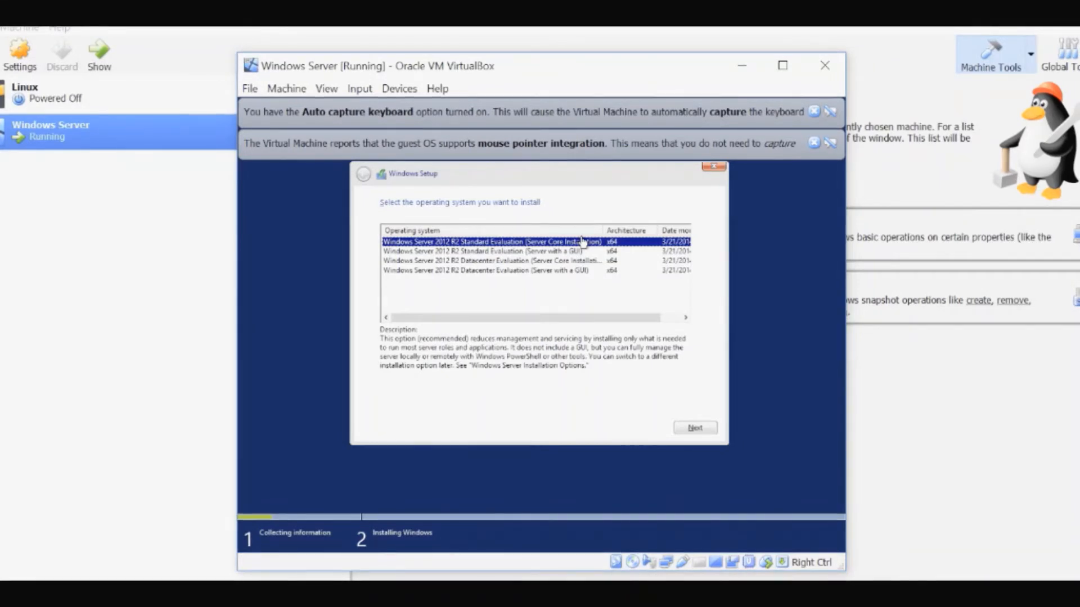
pyautogui.click(519, 252)
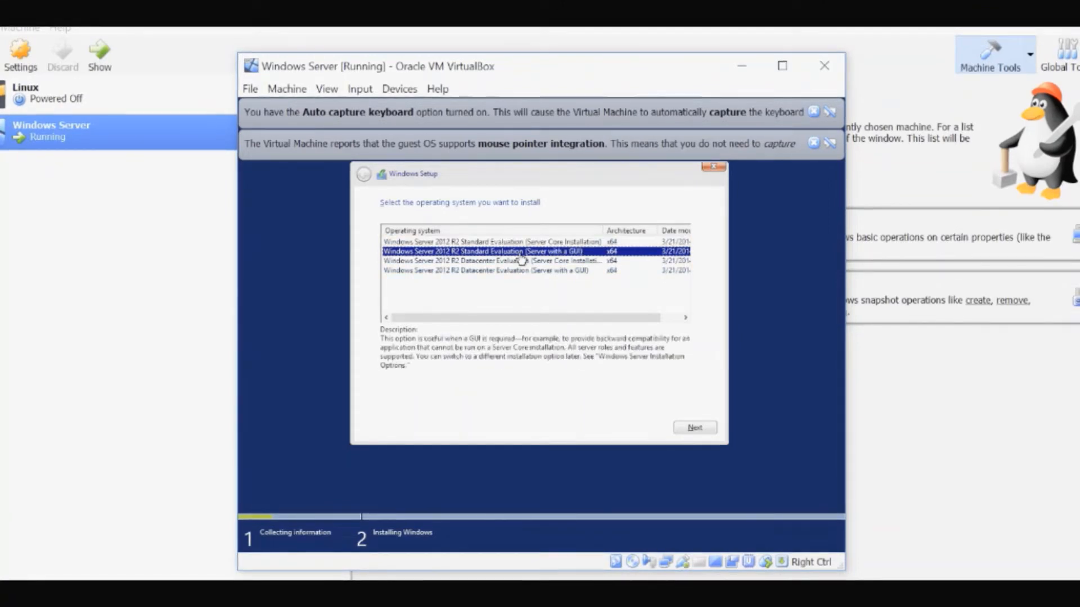
pyautogui.click(695, 428)
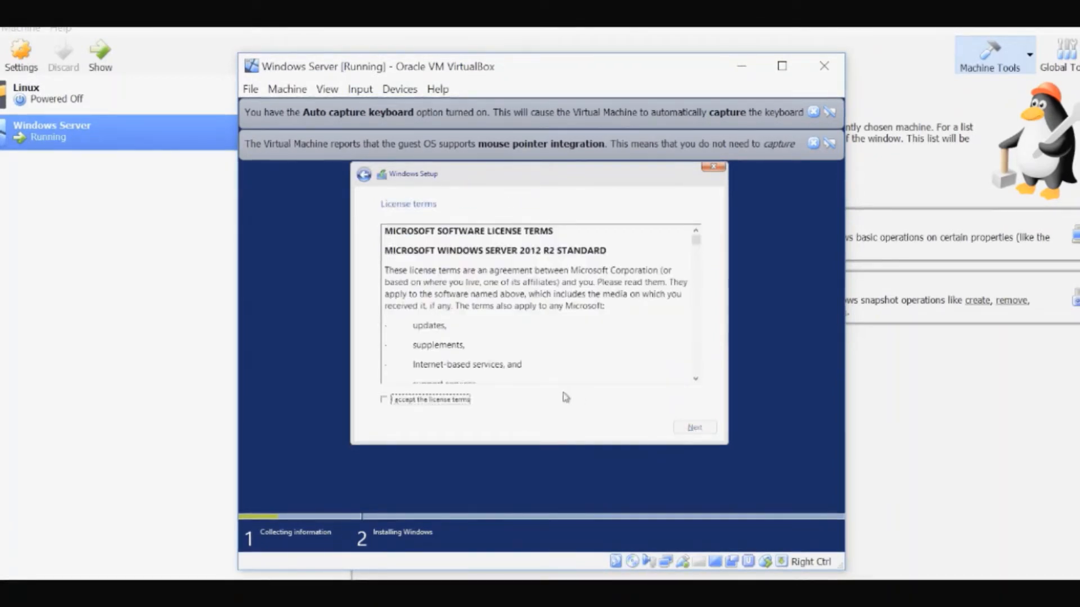
# - Accept the license terms and start a custom Windows-only installation on the unallocated space of Drive 0
pyautogui.click(460, 400)
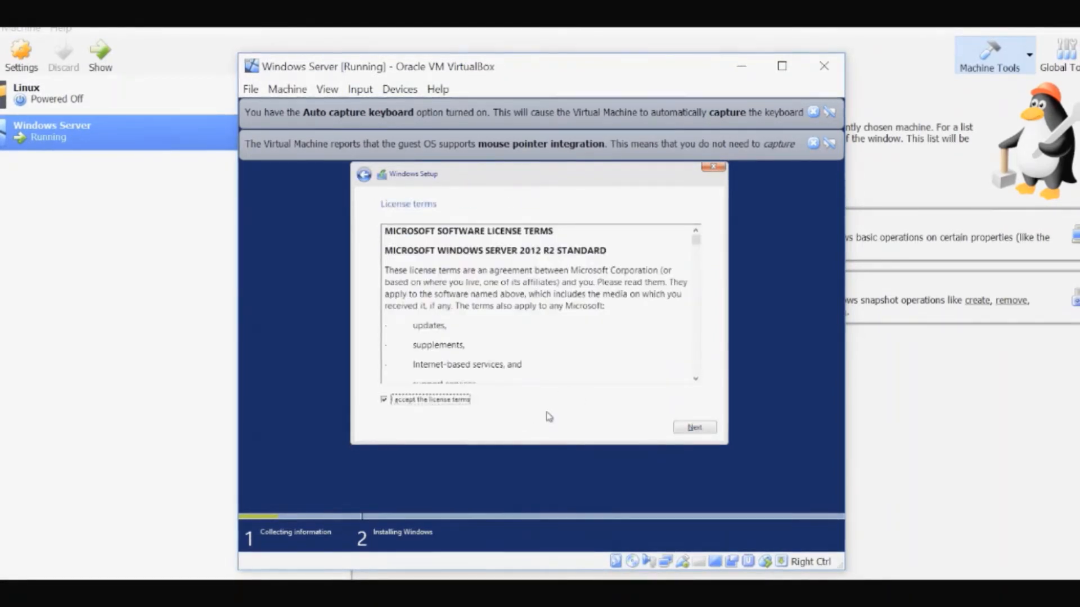
pyautogui.click(693, 432)
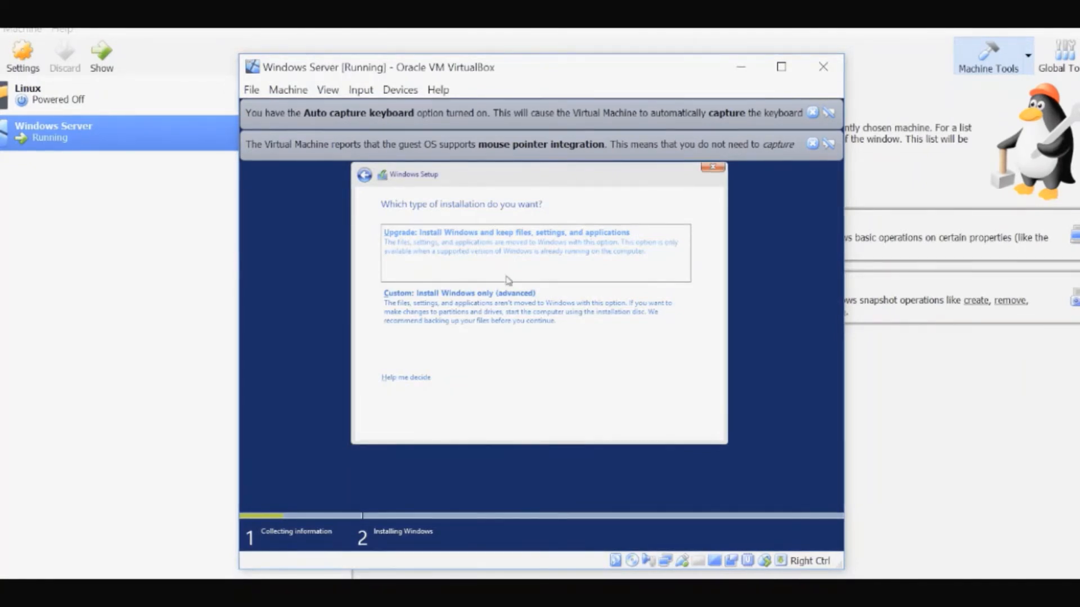
pyautogui.click(498, 304)
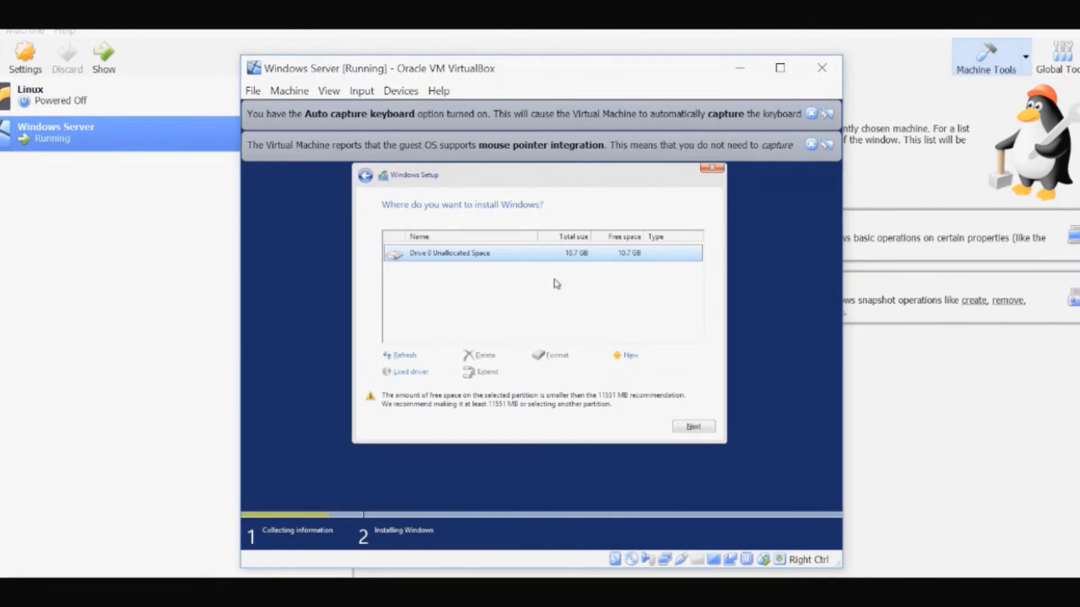
pyautogui.click(693, 426)
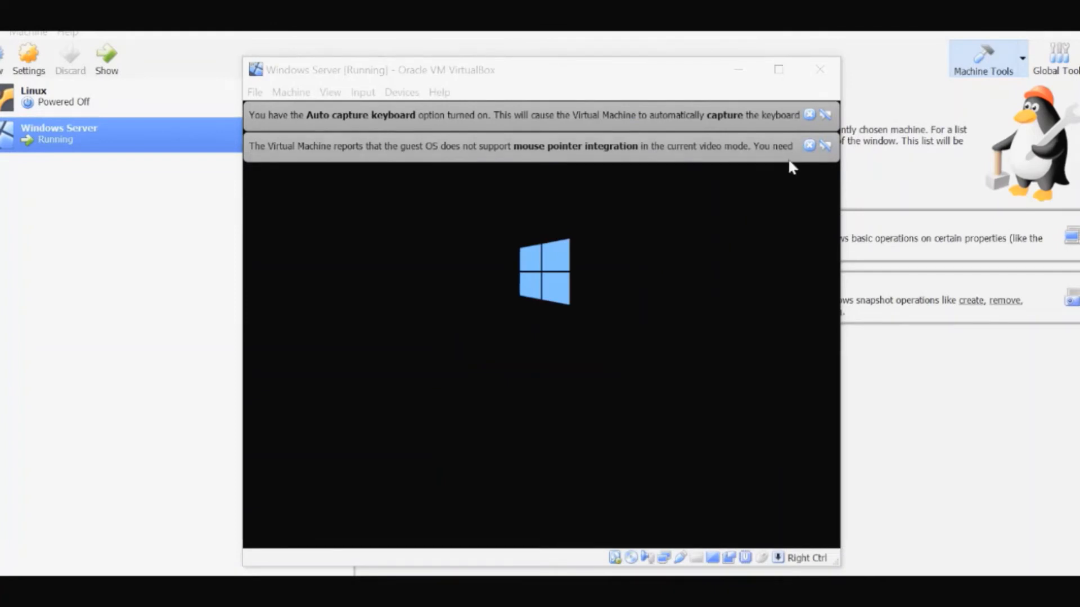
# - Dismiss the keyboard capture and mouse pointer integration notifications in the virtual machine window
pyautogui.click(809, 146)
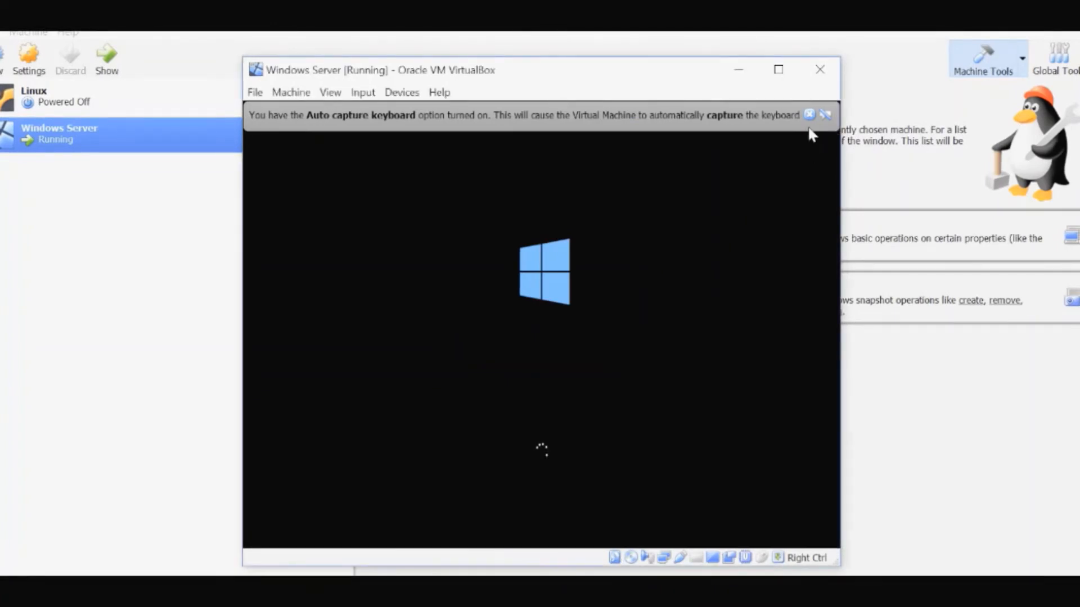
pyautogui.click(810, 116)
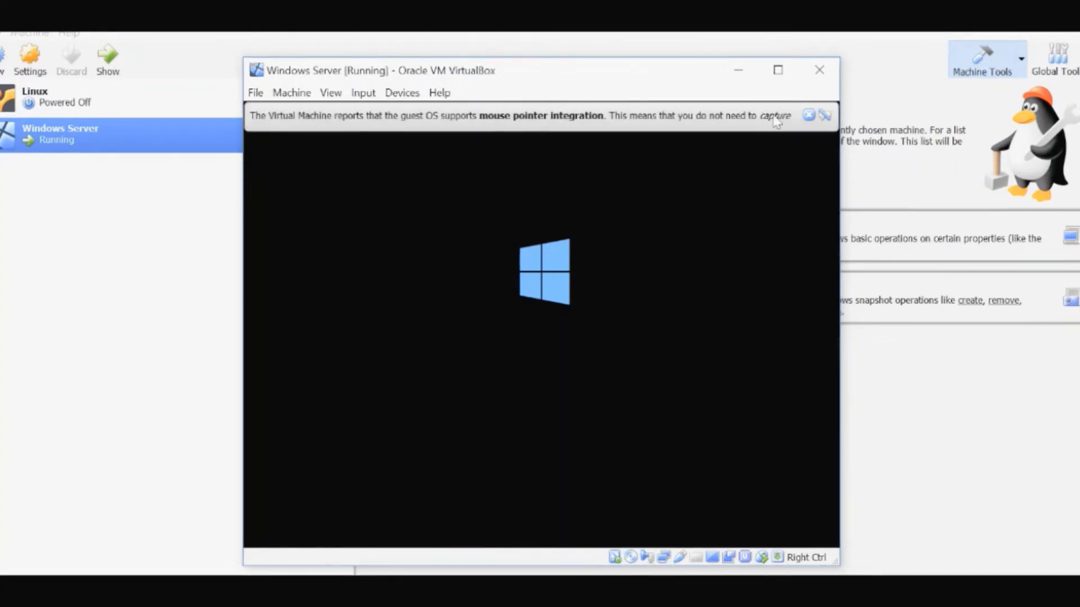
pyautogui.click(808, 115)
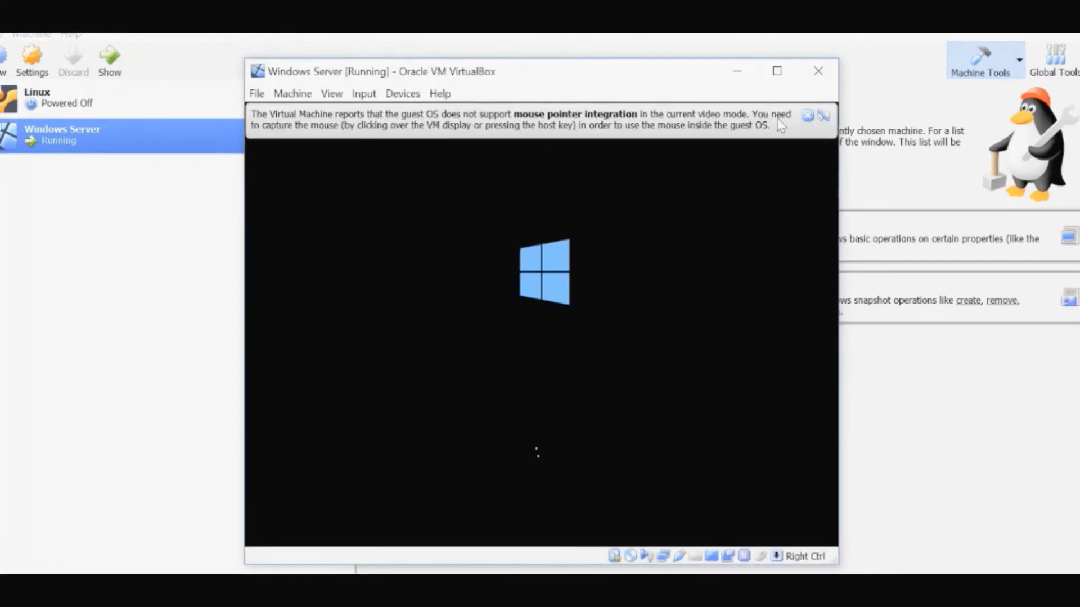
pyautogui.click(808, 116)
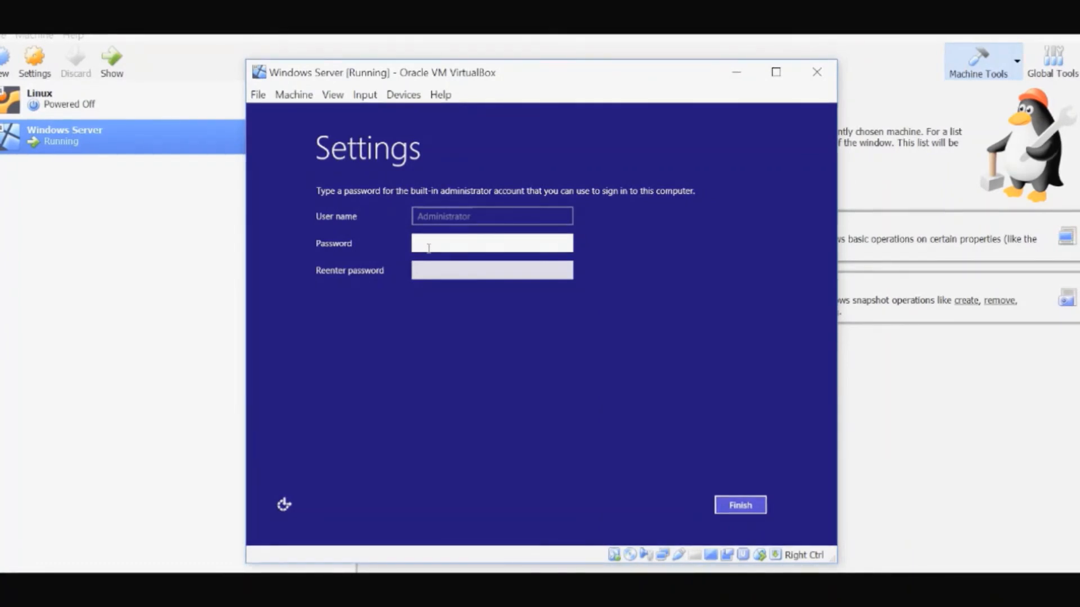
# - Set and re-enter the password for the built-in Administrator account, and finish the Windows Server settings
pyautogui.write('***')
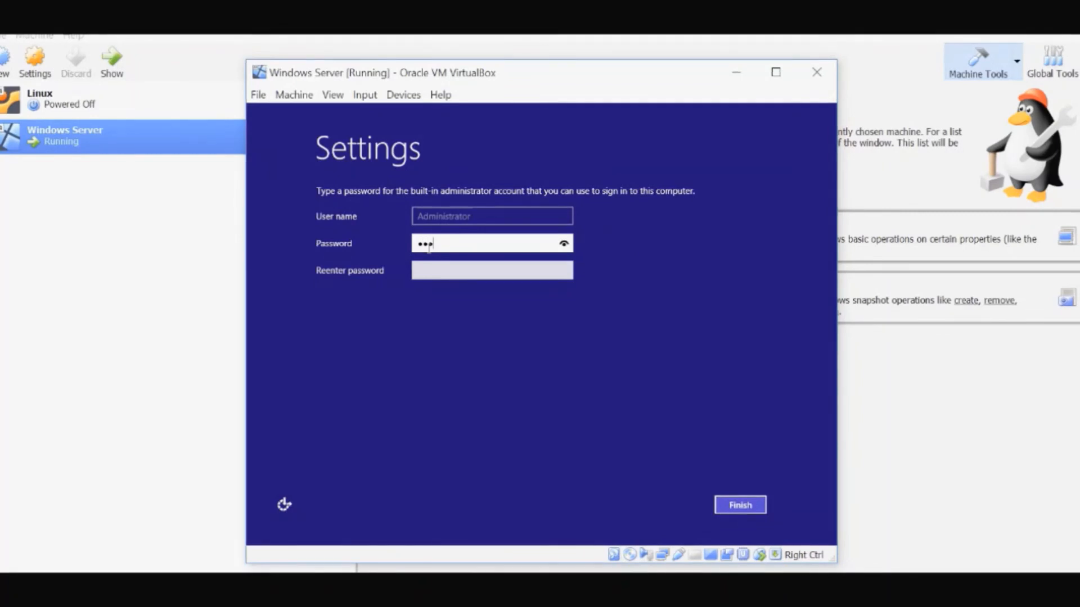
pyautogui.write('*****')
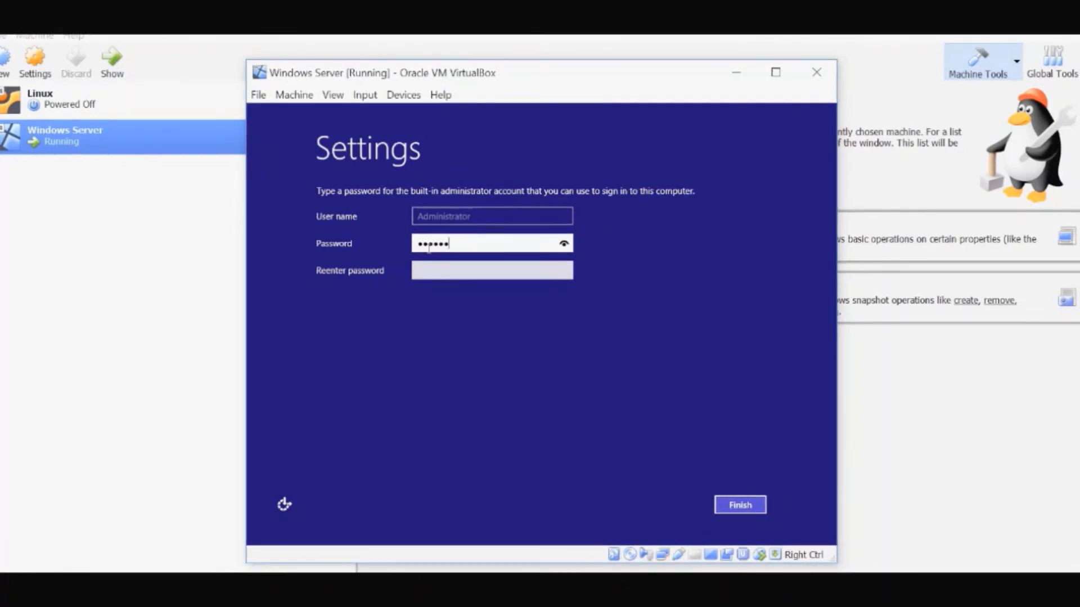
pyautogui.write('**')
pyautogui.press('Tab')
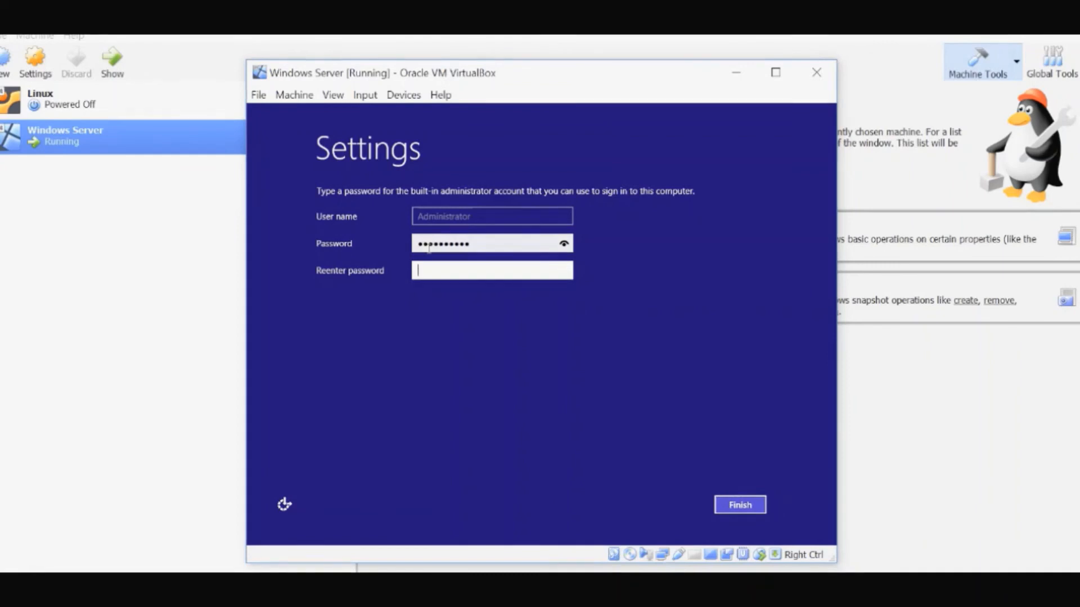
pyautogui.write('********')
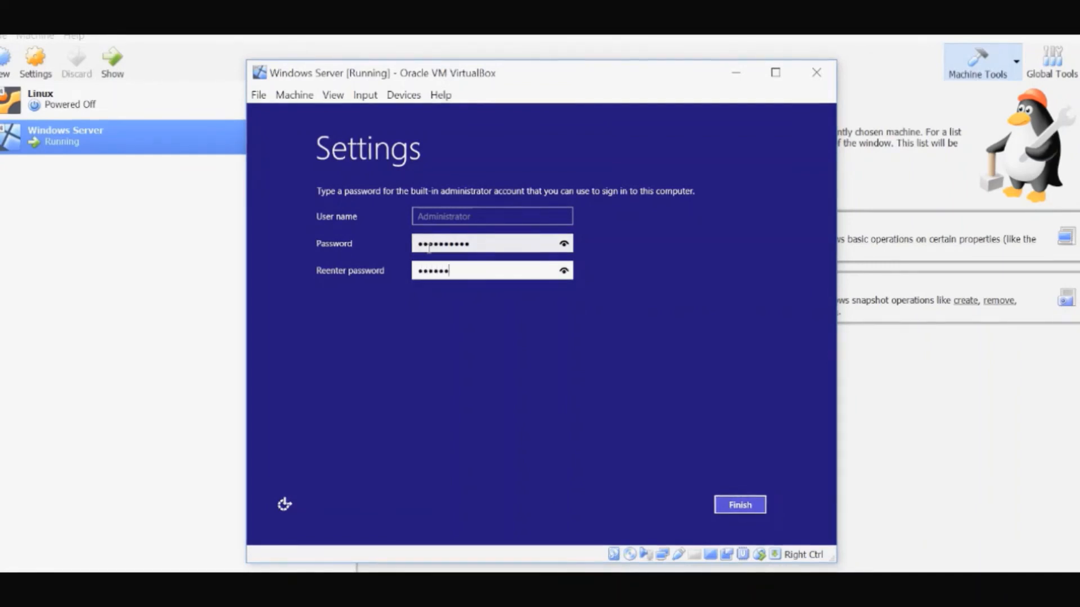
pyautogui.write('**')
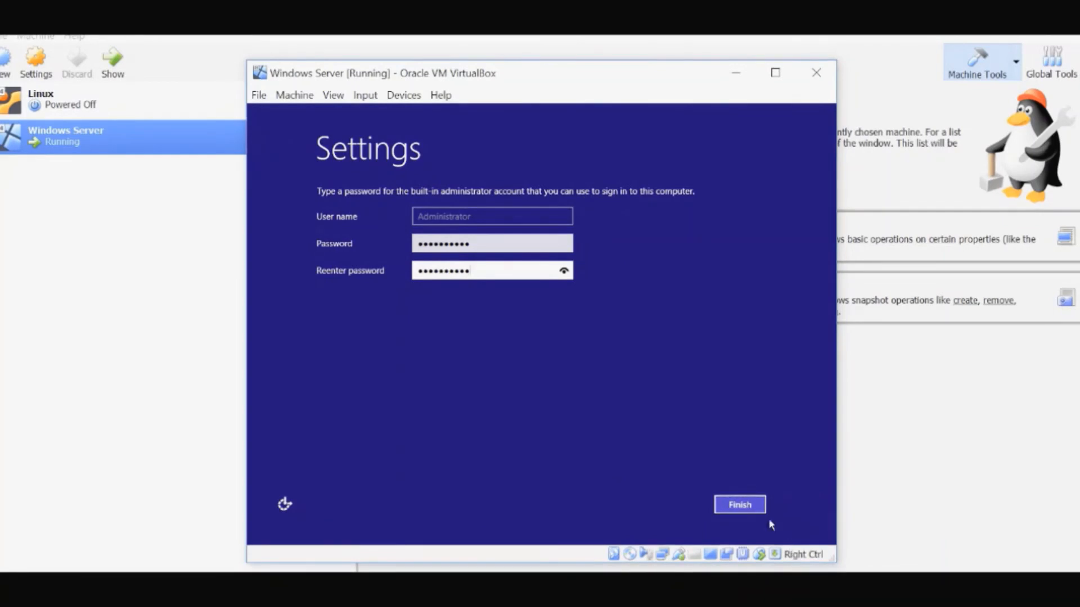
pyautogui.click(736, 503)
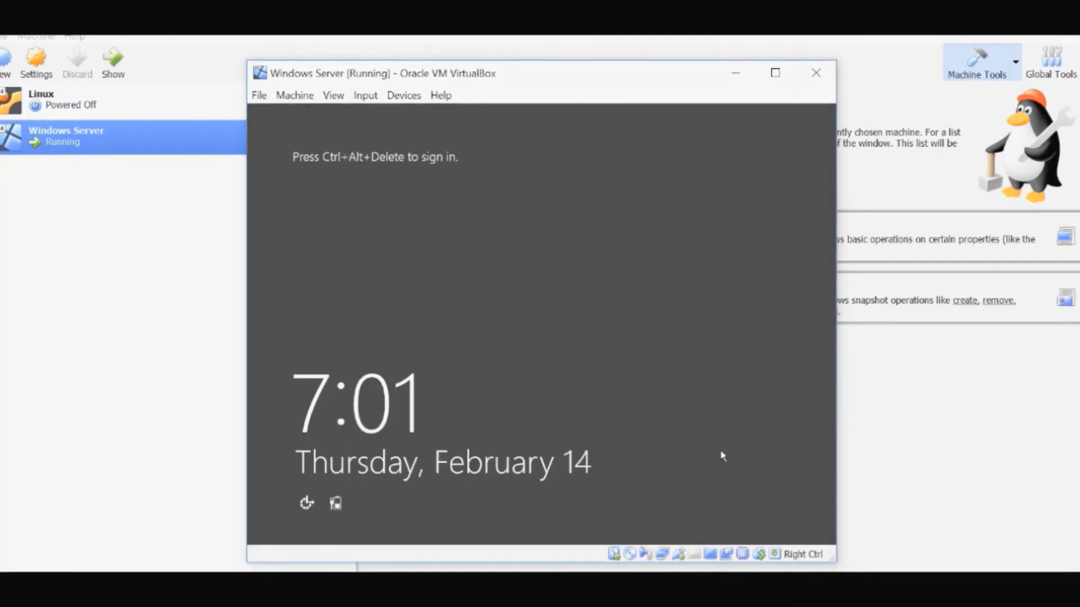
# - Send Ctrl-Alt-Del to the virtual machine, sign in as Administrator with the account password, and allow device discovery on the network
pyautogui.click(372, 102)
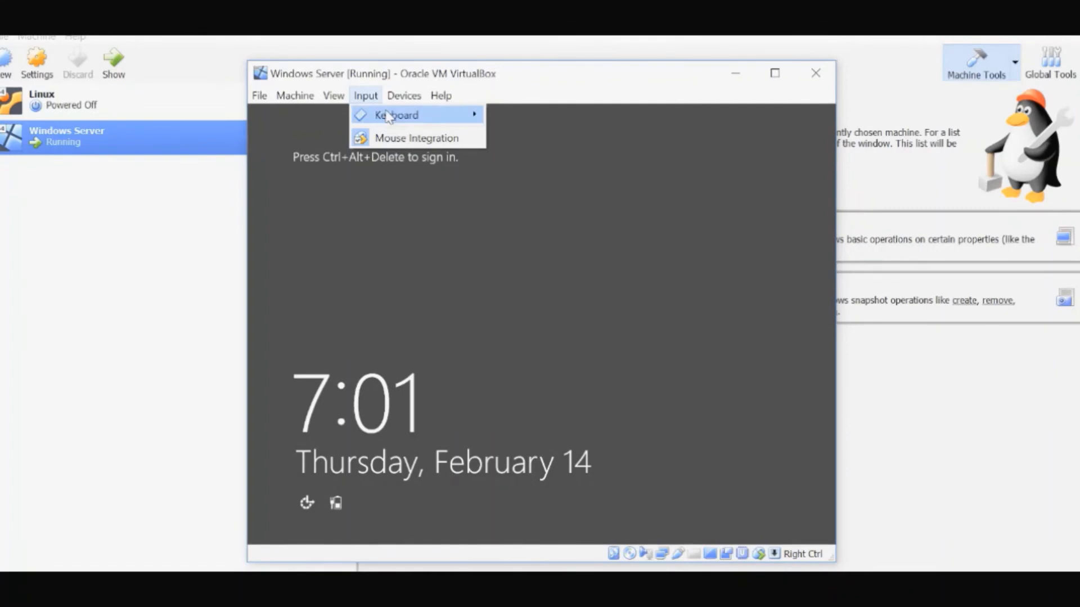
pyautogui.moveTo(388, 115)
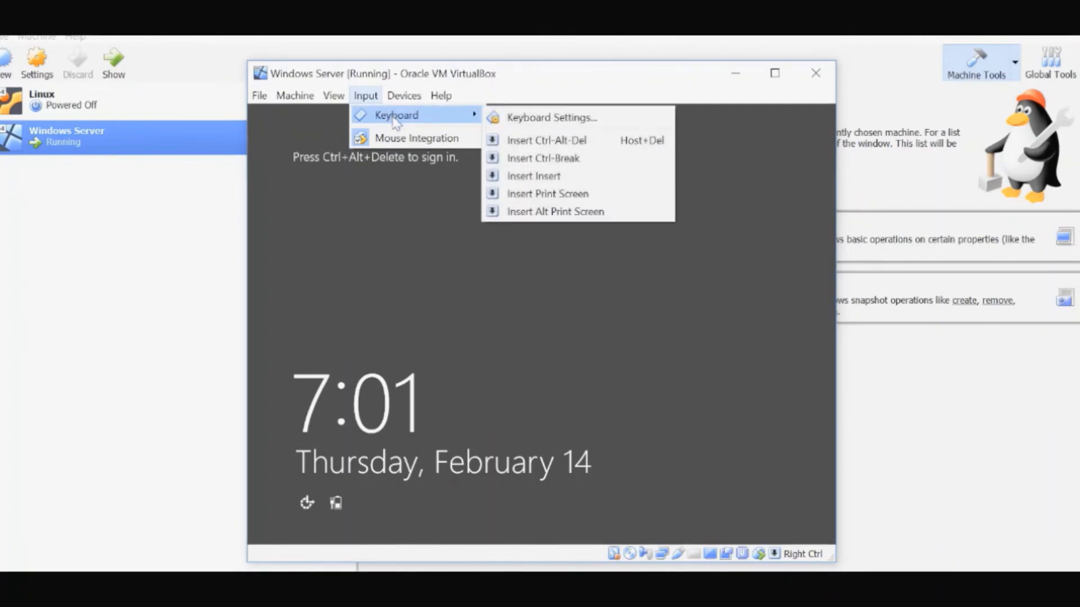
pyautogui.click(525, 145)
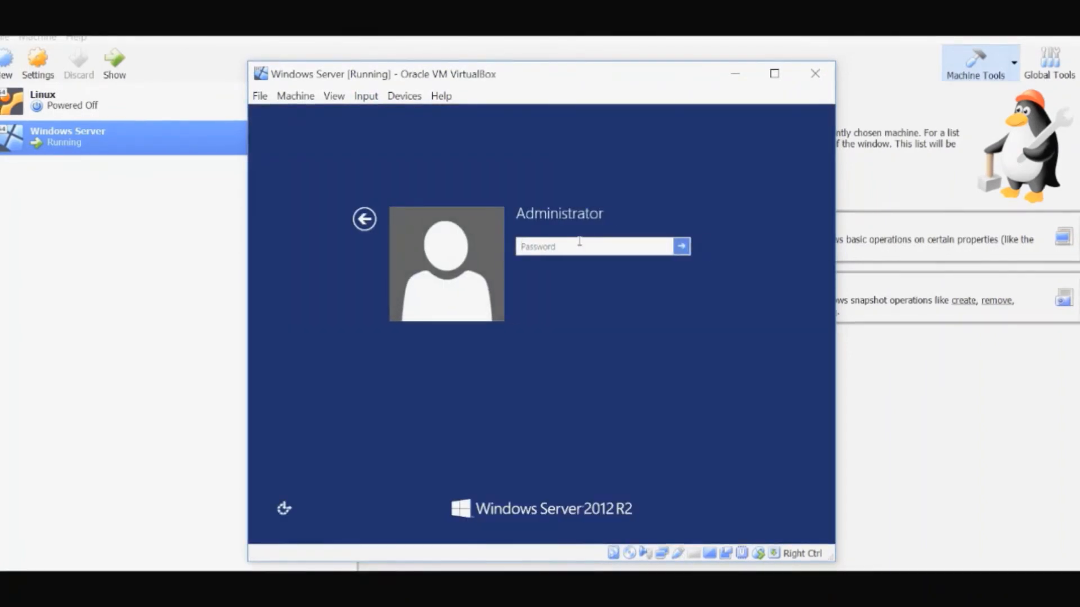
pyautogui.write('••••••••••')
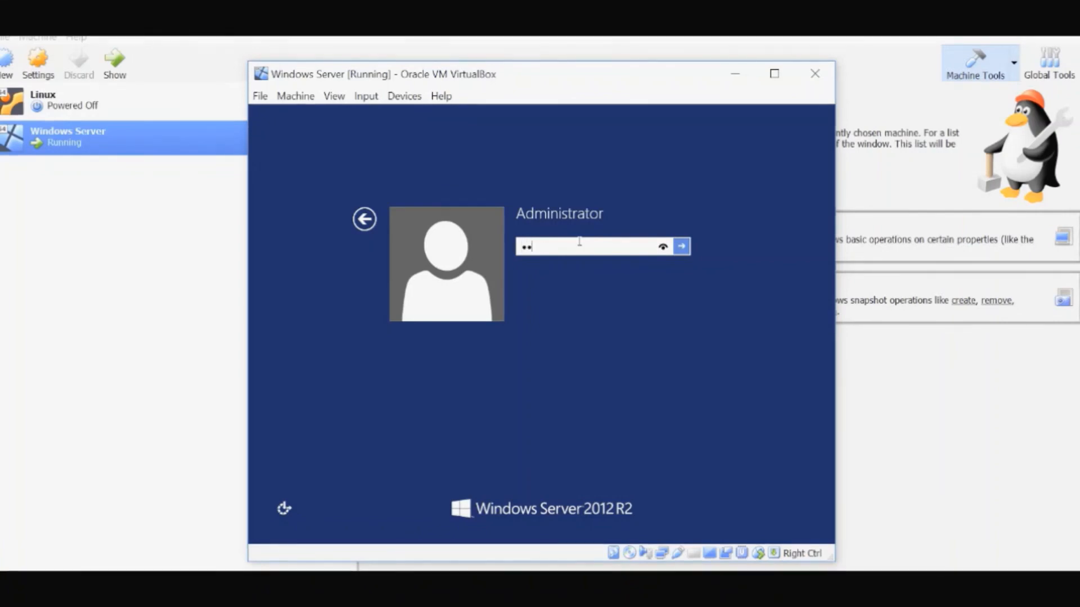
pyautogui.press('Return')
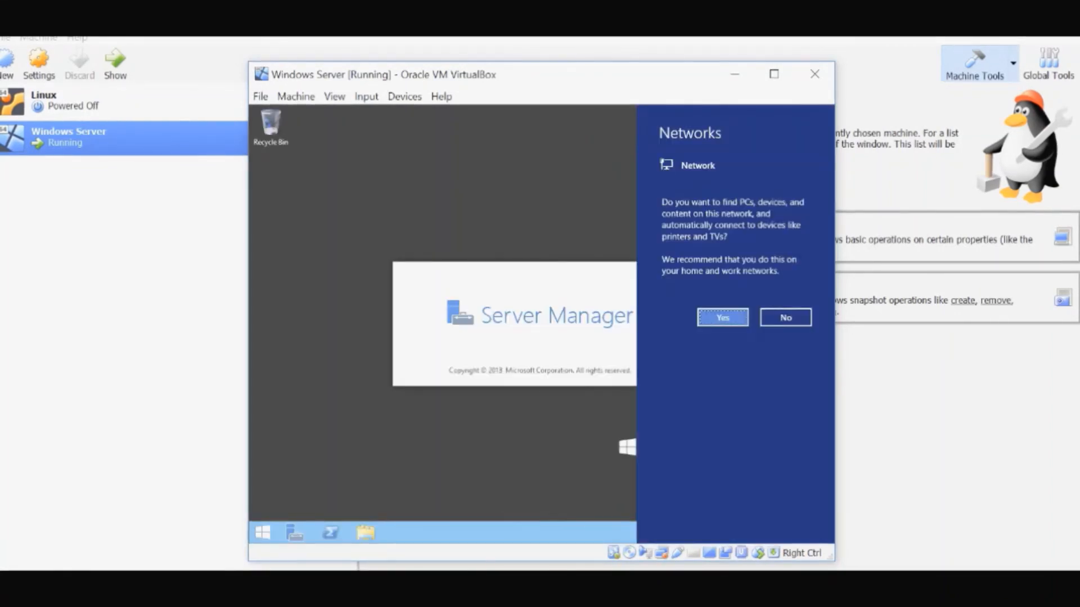
pyautogui.click(714, 314)
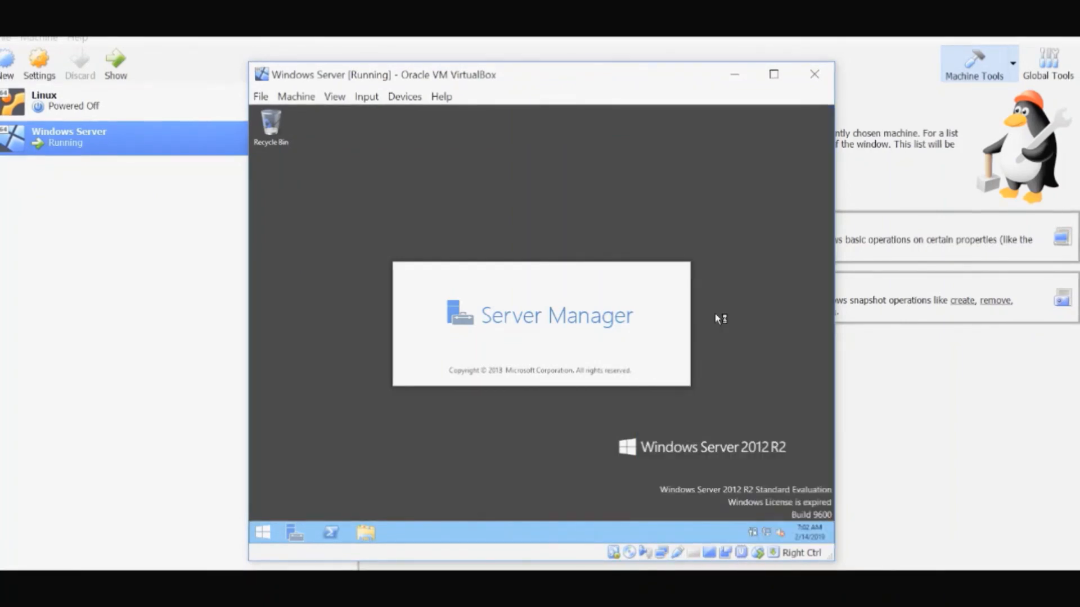